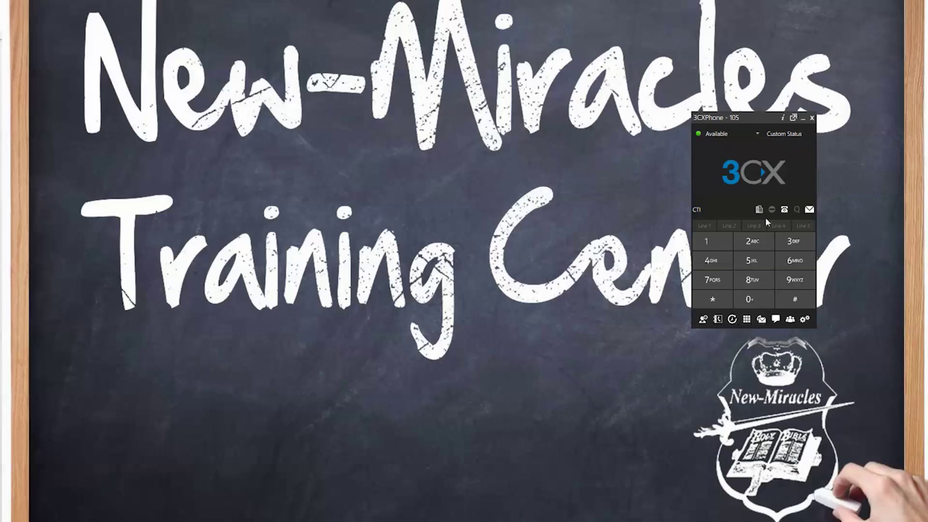
- Open the larger presence window showing active calls and every extension's status
{"action": "left_click", "coordinate": [792, 119]}
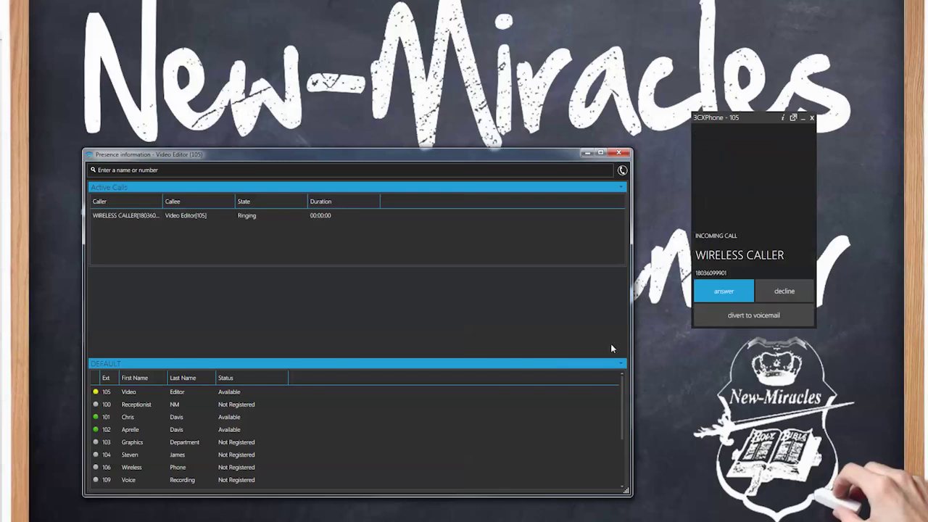
- Answer the ringing wireless call on extension 105 and widen the Caller column to show the full caller ID
{"action": "right_click", "coordinate": [191, 216]}
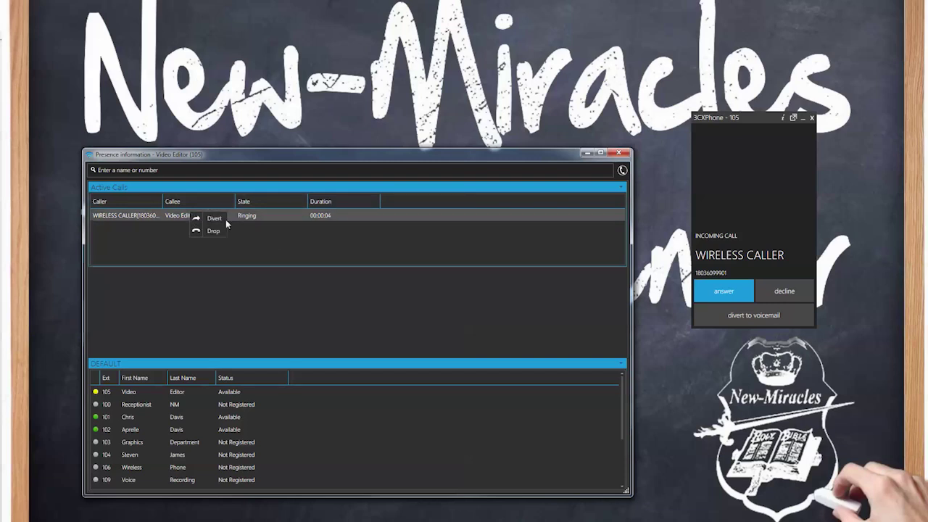
{"action": "left_click", "coordinate": [724, 293]}
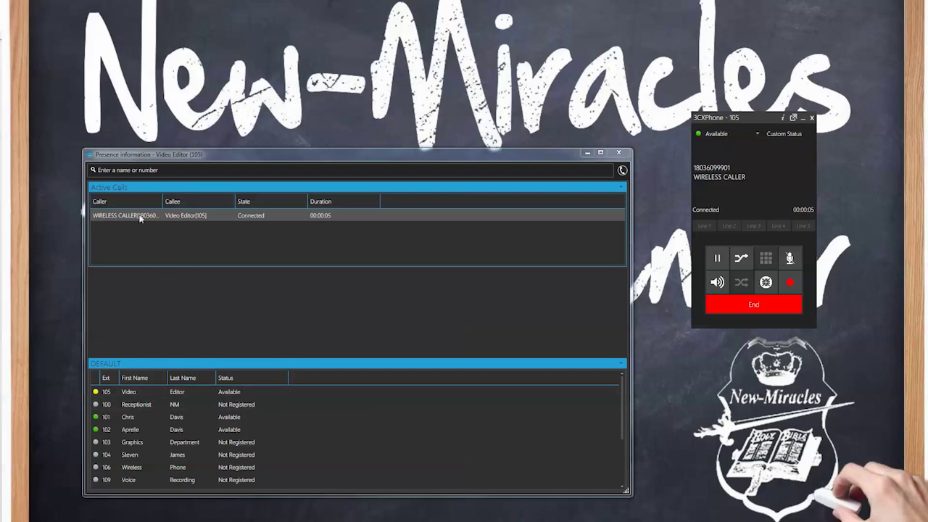
{"action": "left_click_drag", "start_coordinate": [163, 201], "coordinate": [202, 201]}
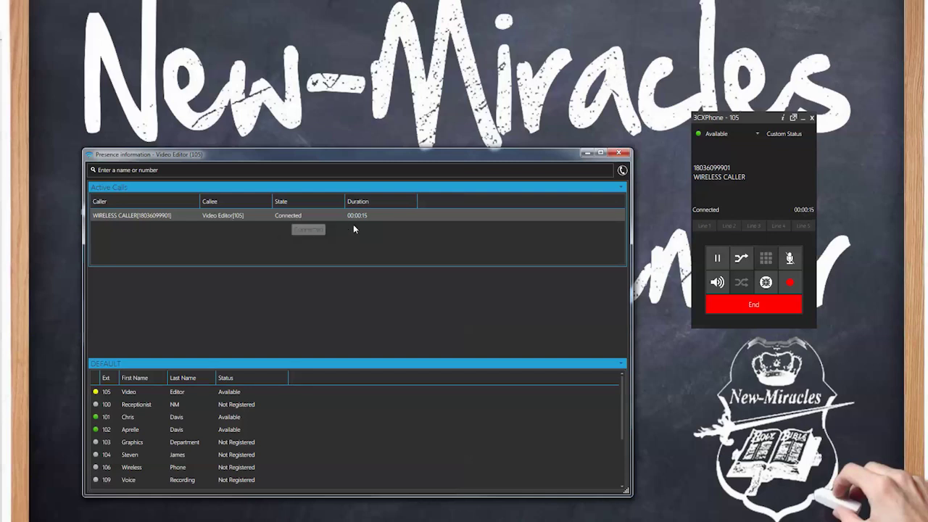
- Review the connected call's Transfer, Conference, Park, Drop and Record actions, then dismiss the menu
{"action": "right_click", "coordinate": [299, 217]}
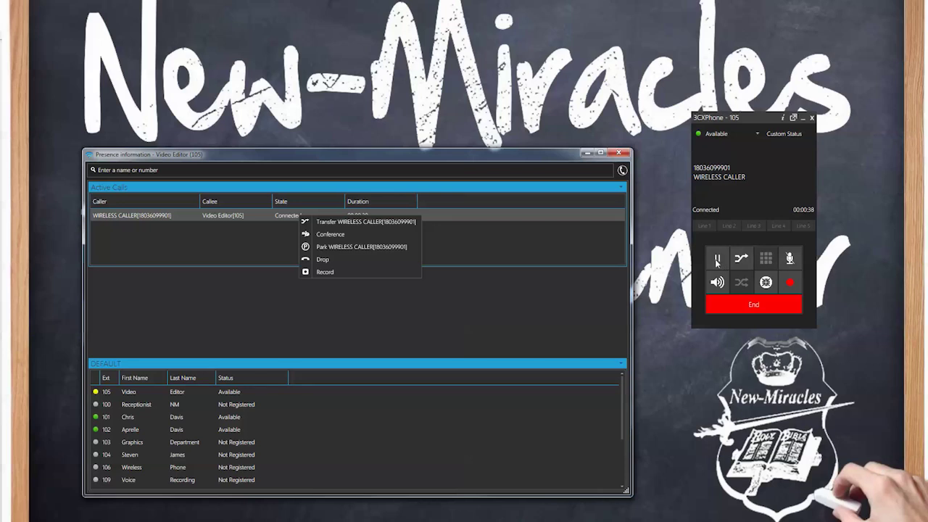
{"action": "left_click", "coordinate": [653, 247]}
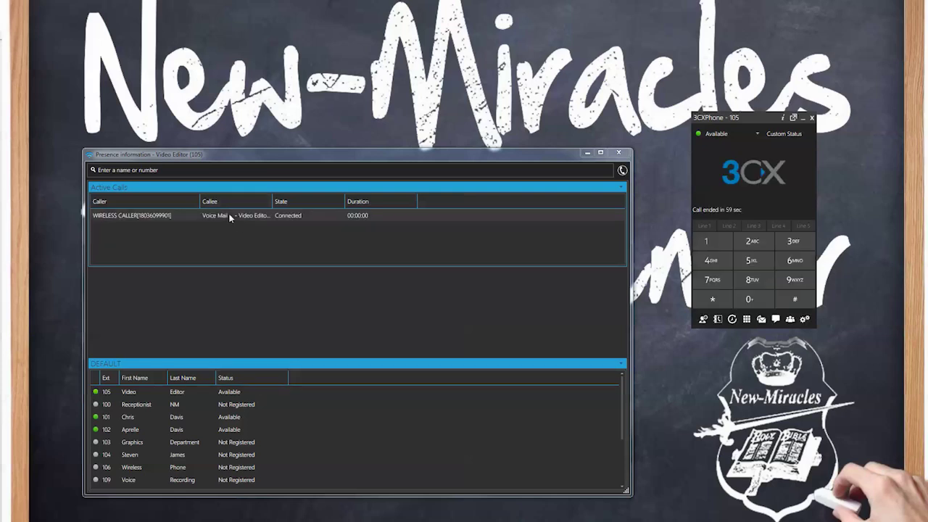
- Park the wireless caller, unpark them back to extension 105, then hang up
{"action": "right_click", "coordinate": [307, 216]}
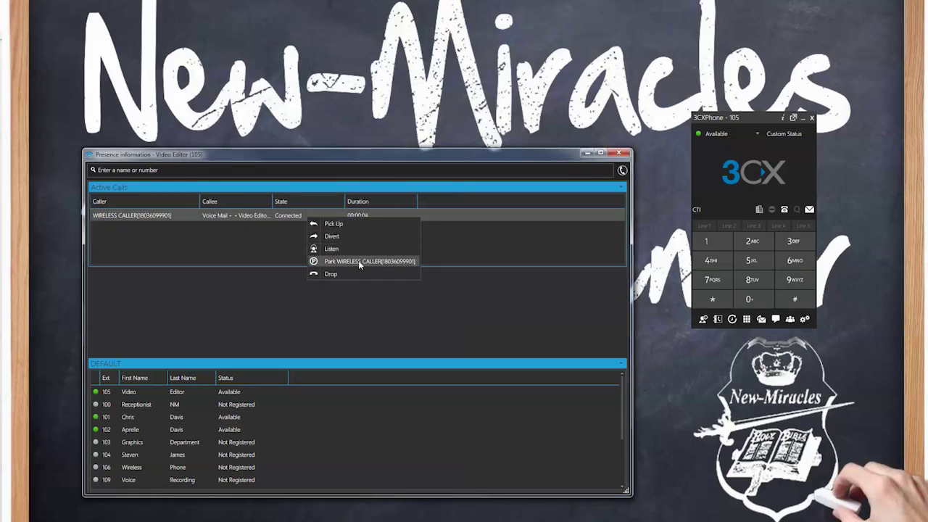
{"action": "left_click", "coordinate": [358, 260]}
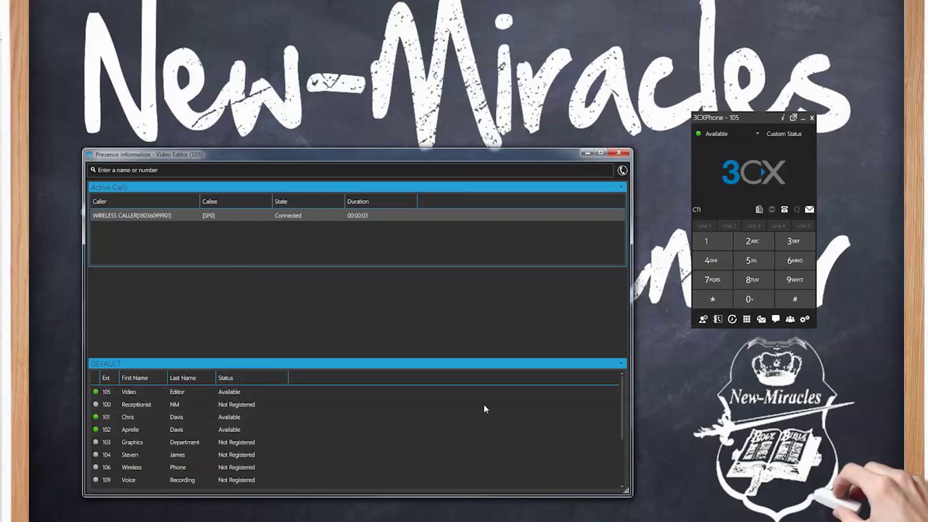
{"action": "right_click", "coordinate": [231, 216]}
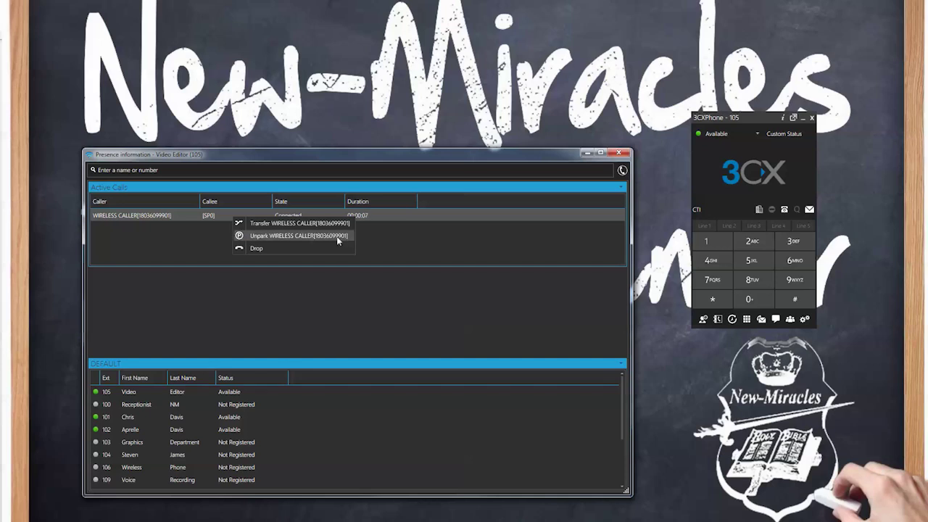
{"action": "left_click", "coordinate": [296, 236]}
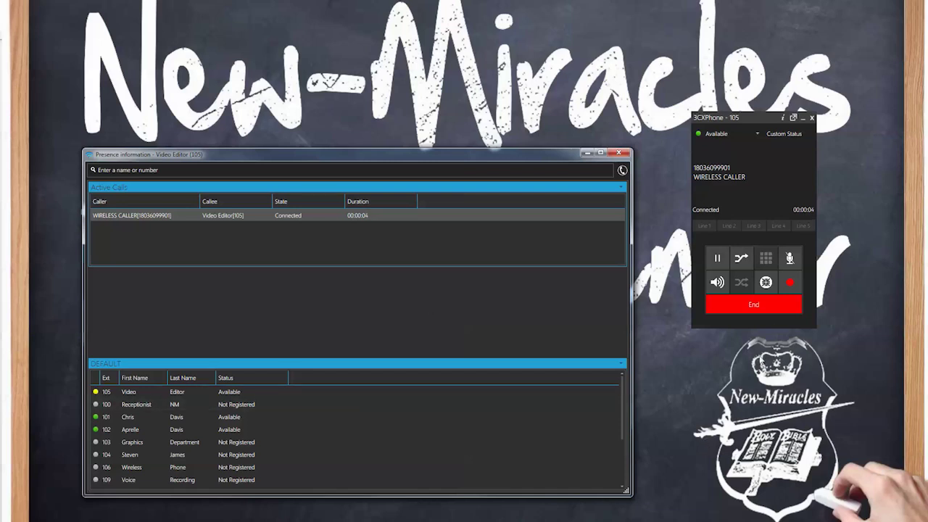
{"action": "left_click", "coordinate": [761, 307]}
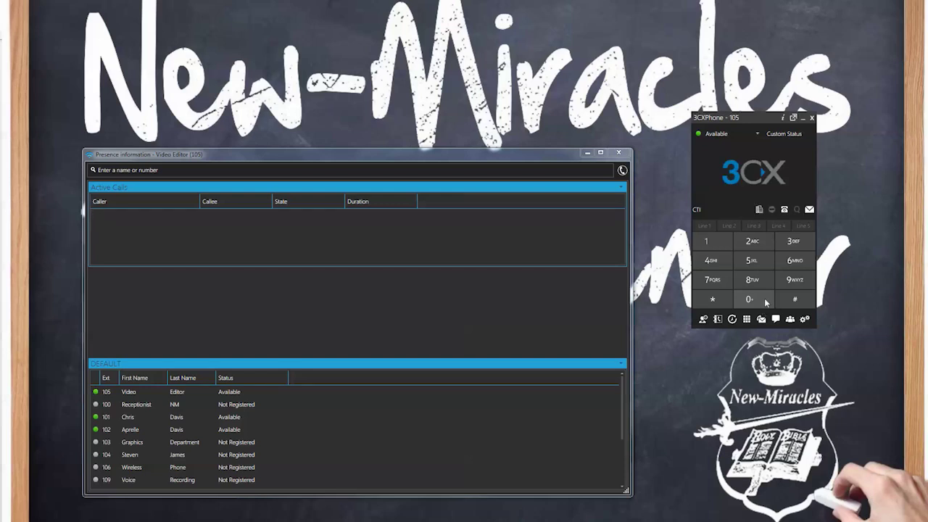
- Show the extensions list, then browse the alphabetical phonebook with Buyers, Emergency Support, Investors and Sellers
{"action": "left_click", "coordinate": [702, 322]}
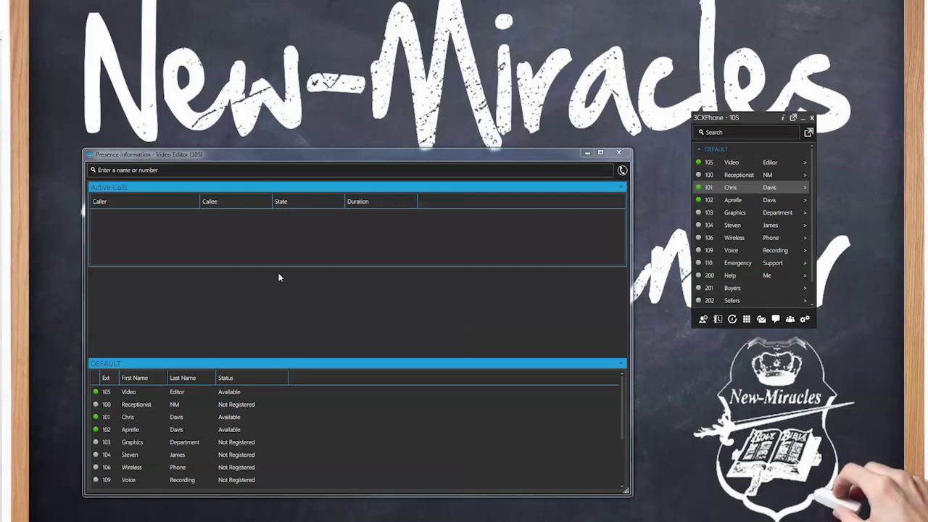
{"action": "left_click", "coordinate": [717, 319]}
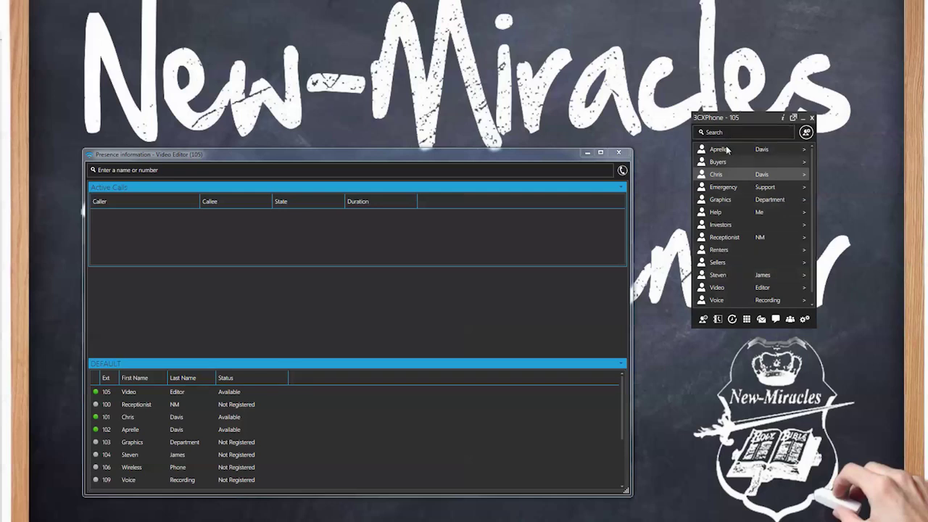
{"action": "scroll", "coordinate": [725, 224], "scroll_direction": "down", "scroll_amount": 1}
{"action": "scroll", "coordinate": [750, 200], "scroll_direction": "up", "scroll_amount": 1}
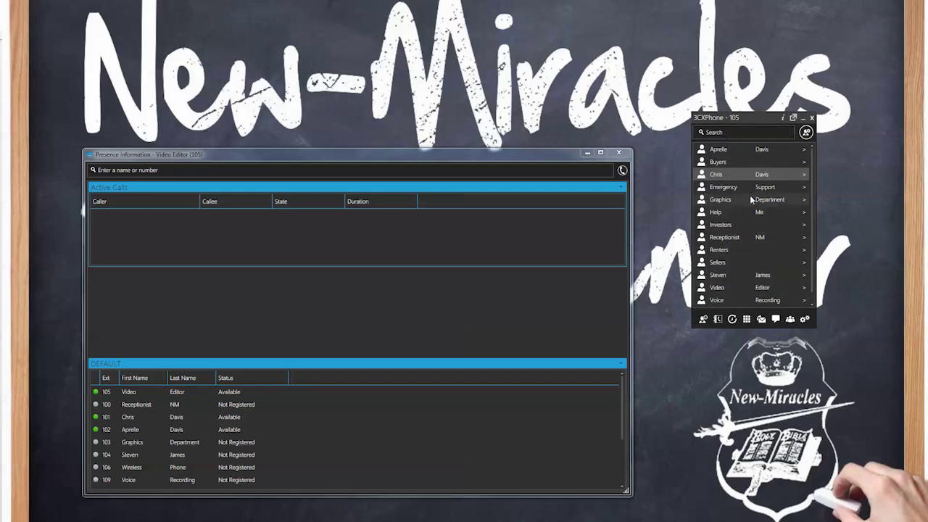
{"action": "scroll", "coordinate": [716, 262], "scroll_direction": "down", "scroll_amount": 1}
{"action": "scroll", "coordinate": [725, 283], "scroll_direction": "up", "scroll_amount": 1}
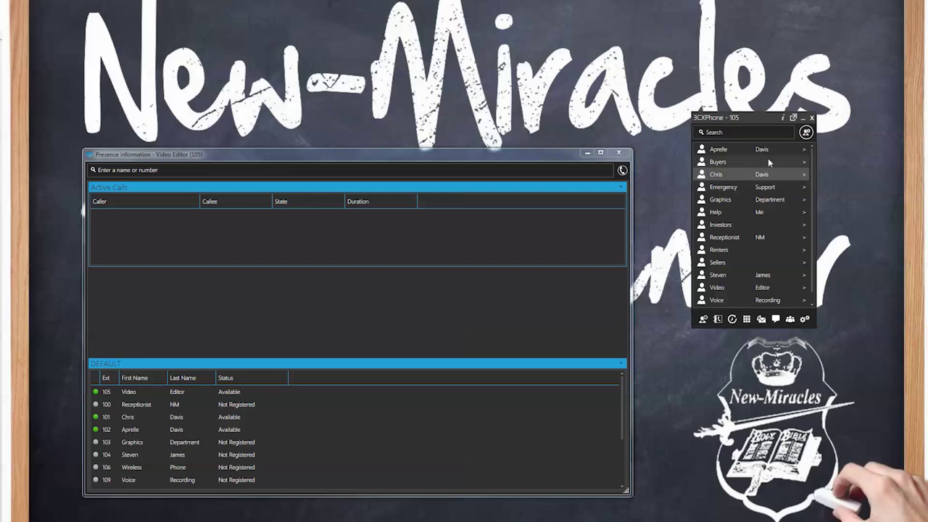
- Browse the recent incoming and outgoing call history, then go back to the dialpad
{"action": "left_click", "coordinate": [721, 321]}
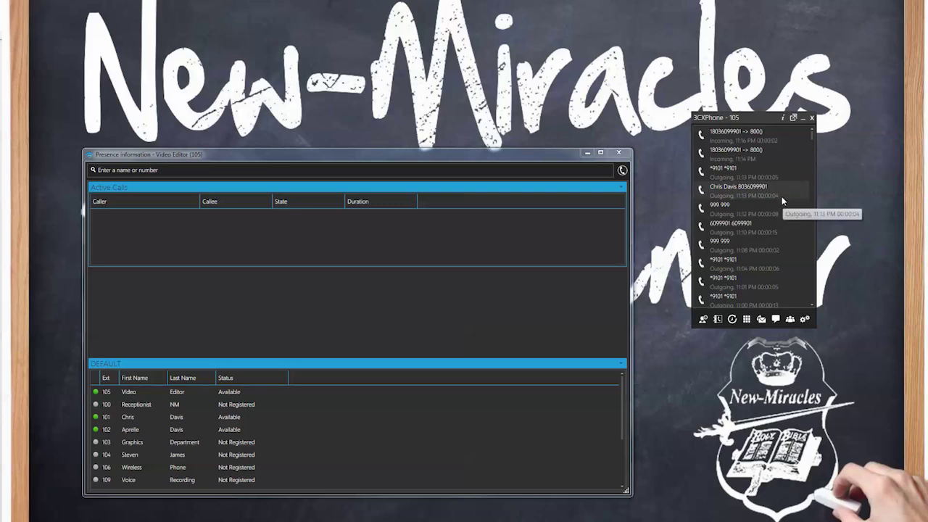
{"action": "scroll", "coordinate": [766, 217], "scroll_direction": "down", "scroll_amount": 2}
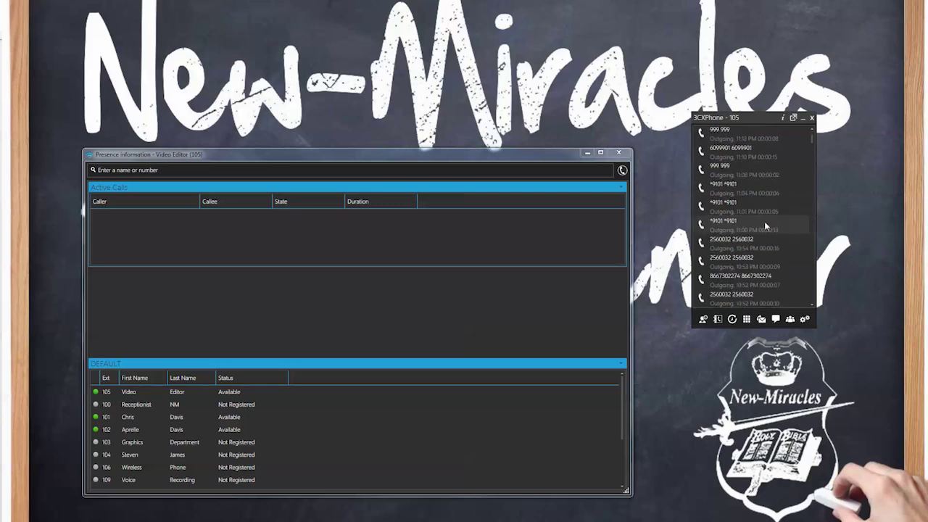
{"action": "left_click", "coordinate": [747, 319]}
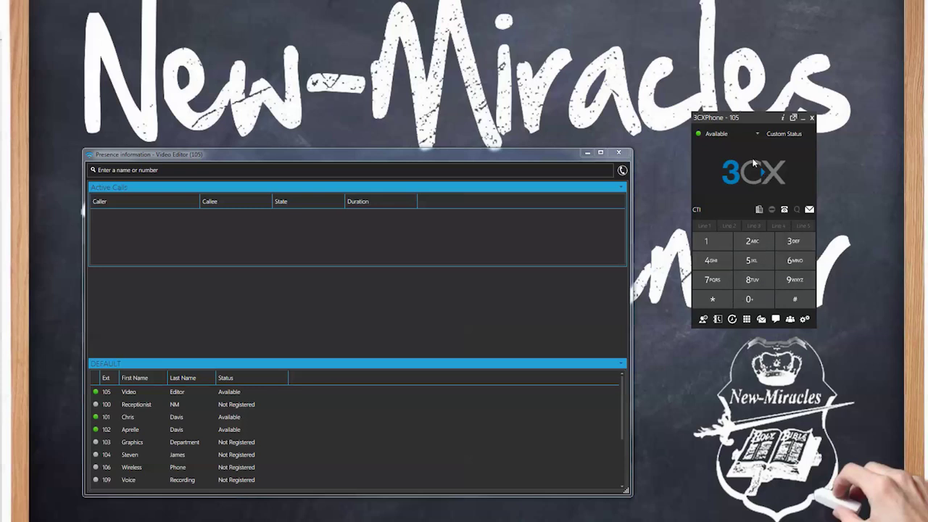
- Cancel the dialled 80 and show the empty voicemail list
{"action": "type", "text": "80"}
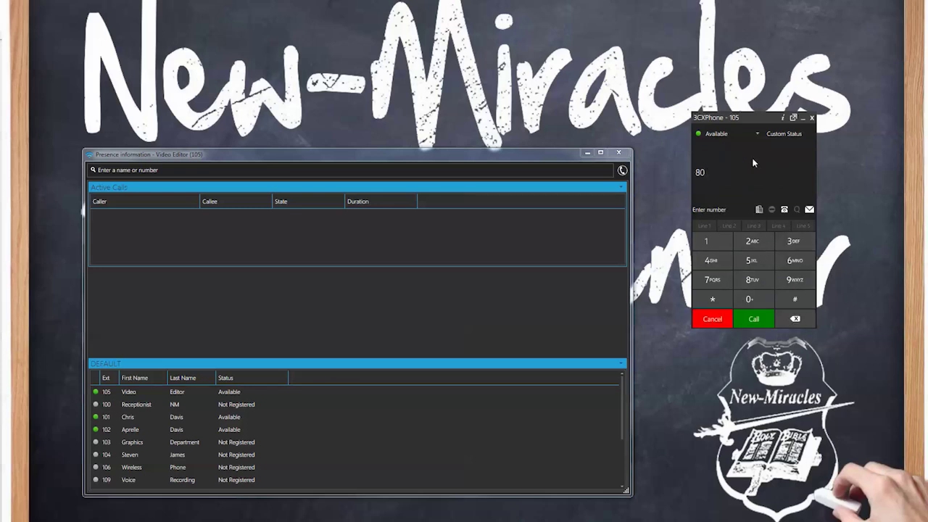
{"action": "left_click", "coordinate": [711, 318]}
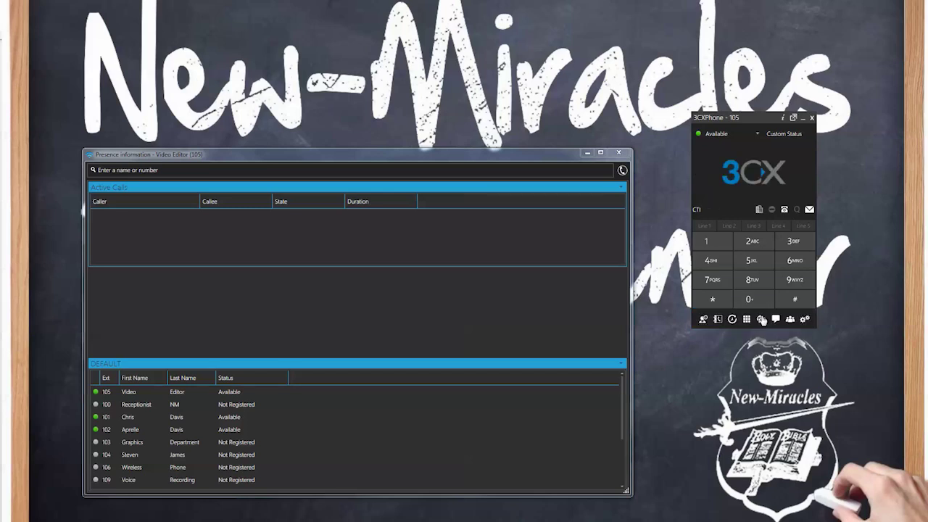
{"action": "left_click", "coordinate": [761, 321]}
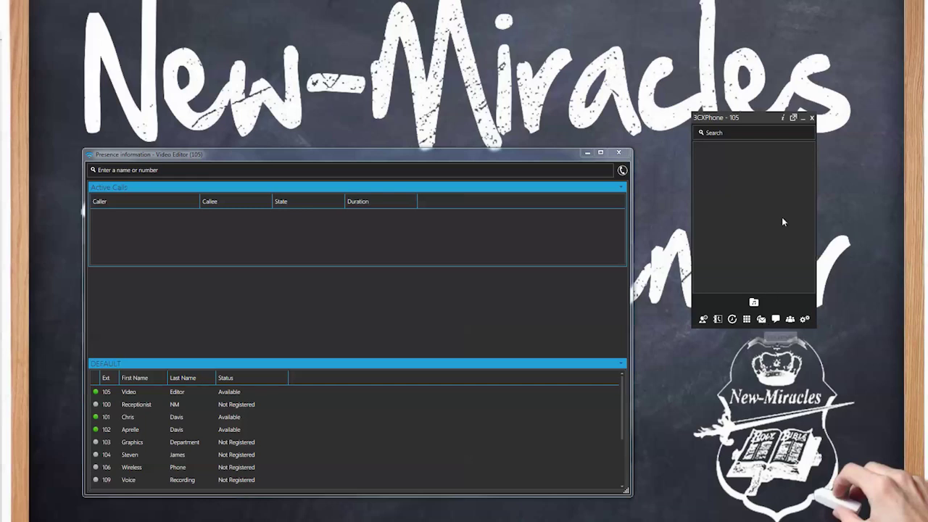
{"action": "left_click", "coordinate": [754, 302]}
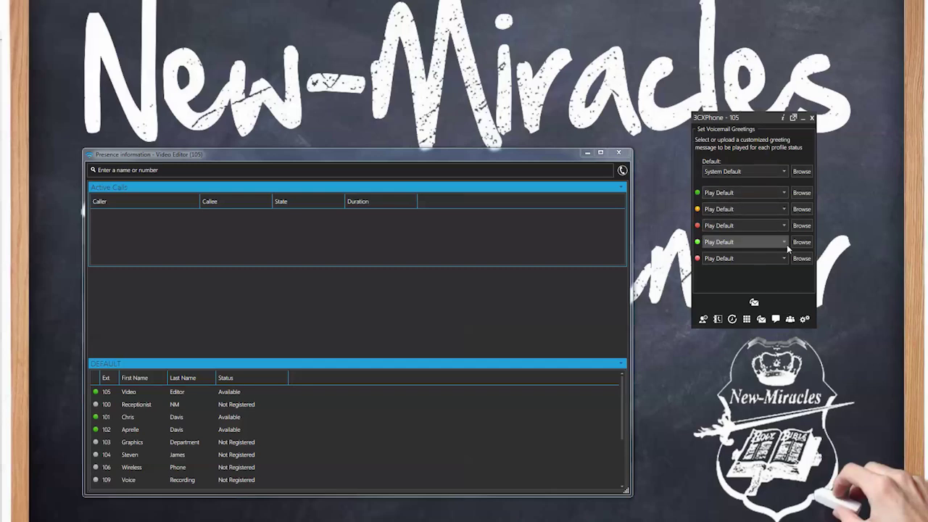
{"action": "left_click", "coordinate": [801, 194]}
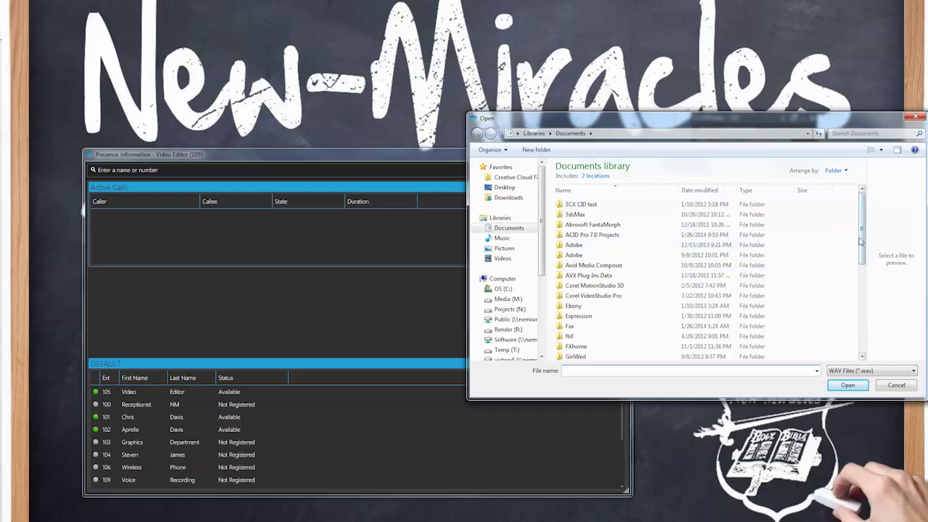
{"action": "mouse_move", "coordinate": [861, 238]}
{"action": "left_mouse_down"}
{"action": "mouse_move", "coordinate": [863, 331]}
{"action": "mouse_move", "coordinate": [862, 243]}
{"action": "left_mouse_up"}
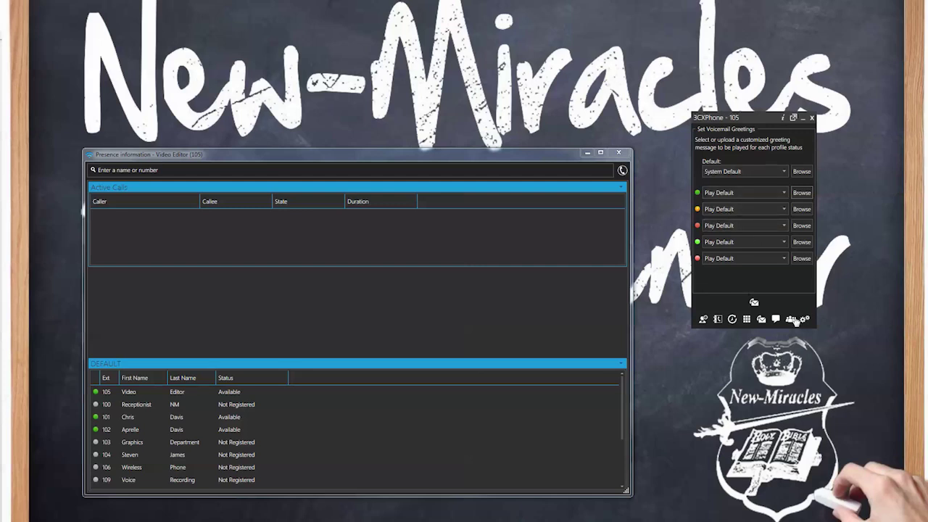
{"action": "left_click", "coordinate": [754, 304]}
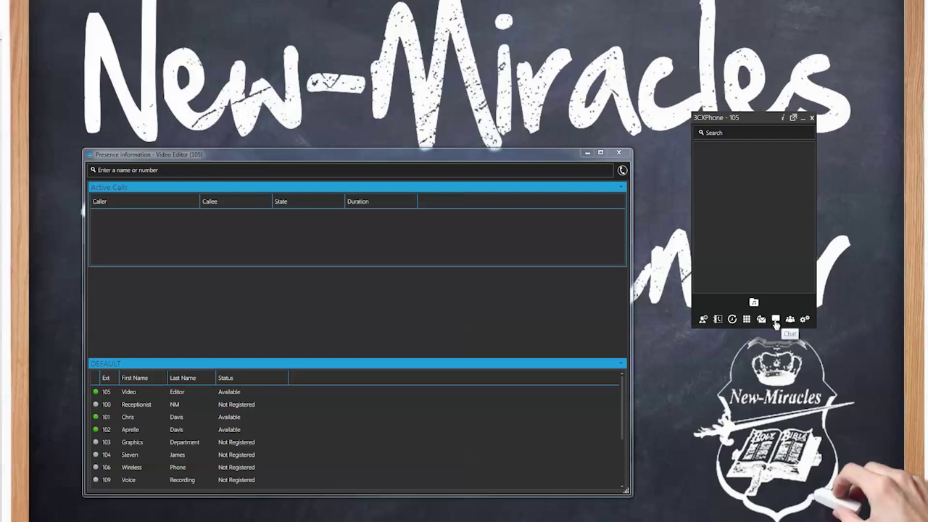
- Start a new chat conversation with extension 101
{"action": "left_click", "coordinate": [776, 321]}
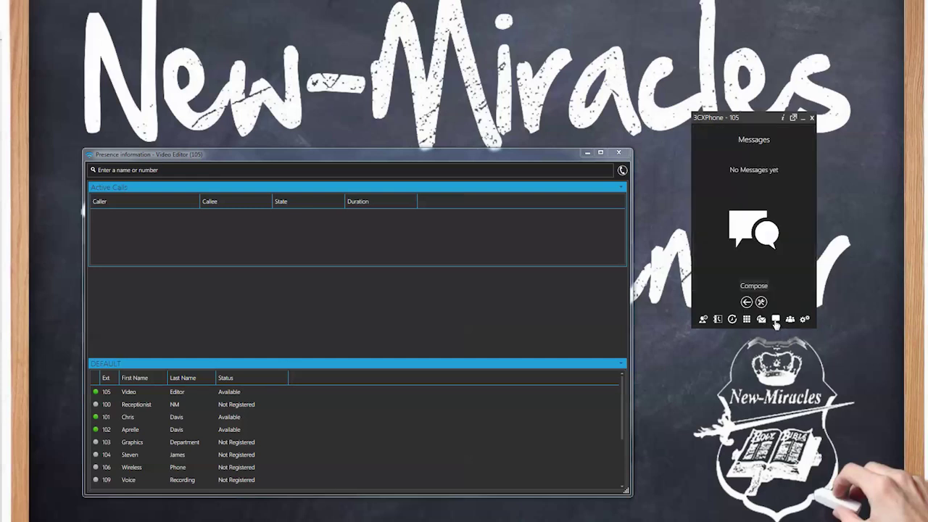
{"action": "left_click", "coordinate": [758, 287]}
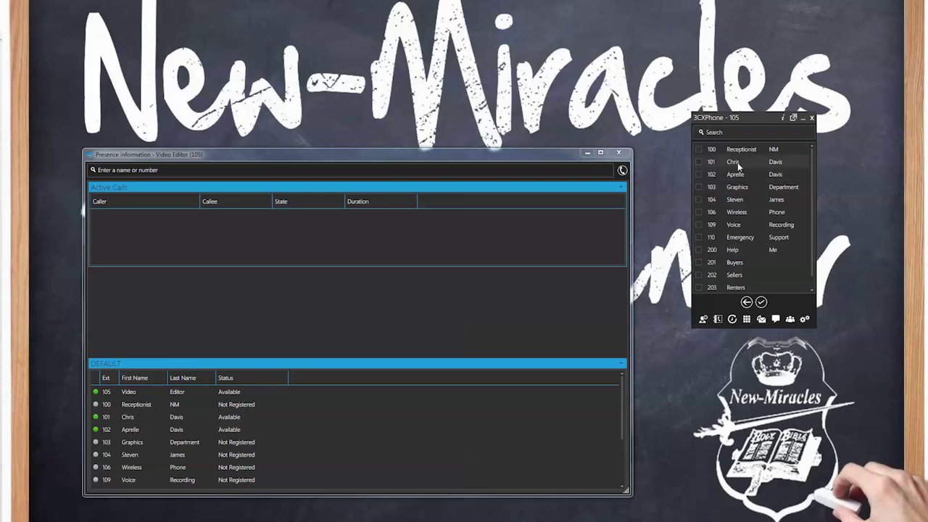
{"action": "left_click", "coordinate": [697, 162]}
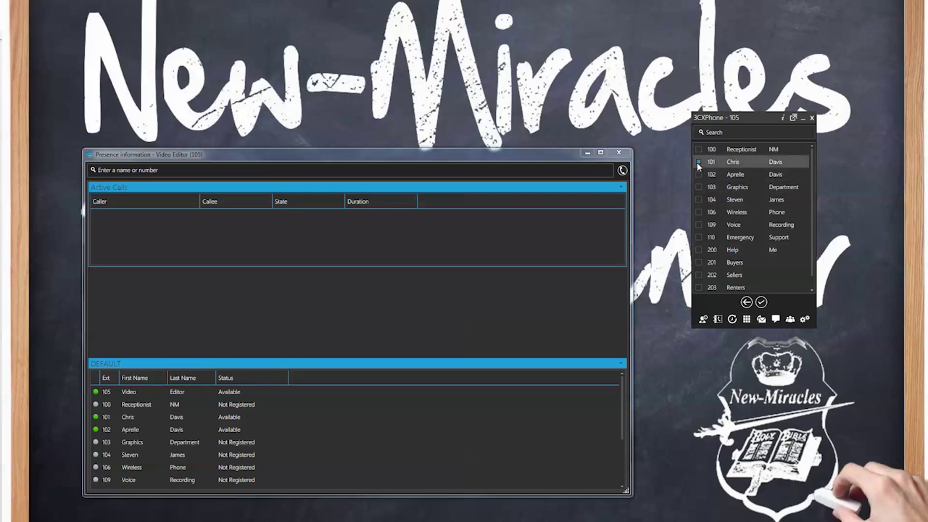
{"action": "left_click", "coordinate": [759, 303]}
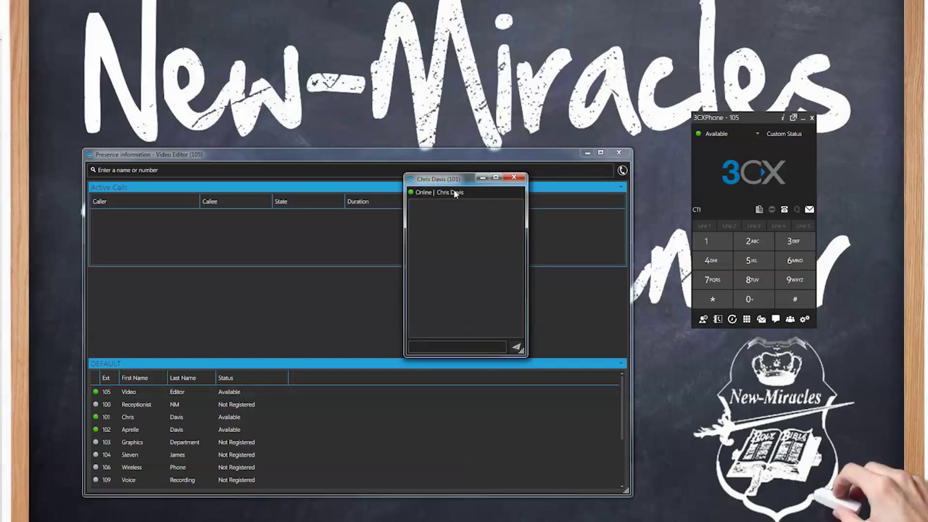
- Send 'Testing' to extension 101, close the chat, and show the conference options
{"action": "left_click", "coordinate": [443, 343]}
{"action": "type", "text": "Testing"}
{"action": "key", "text": "Return"}
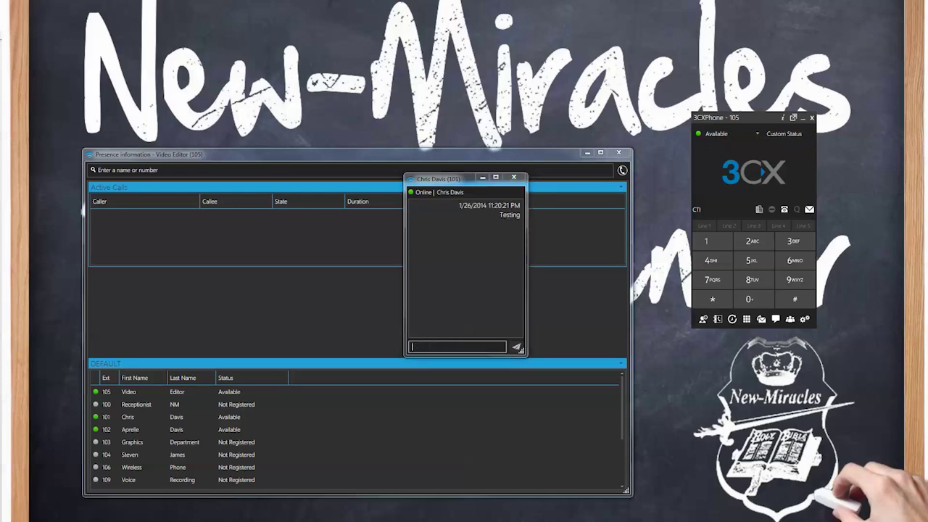
{"action": "left_click", "coordinate": [514, 178]}
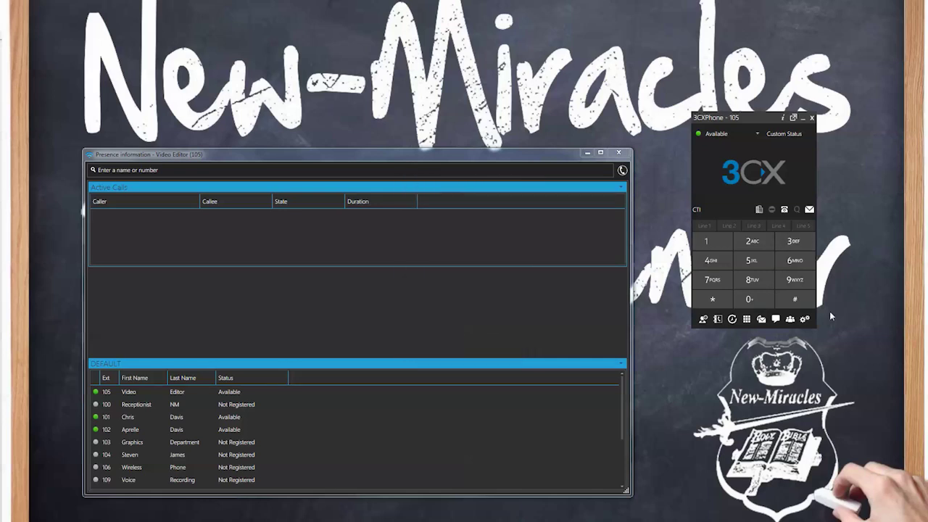
{"action": "left_click", "coordinate": [789, 321]}
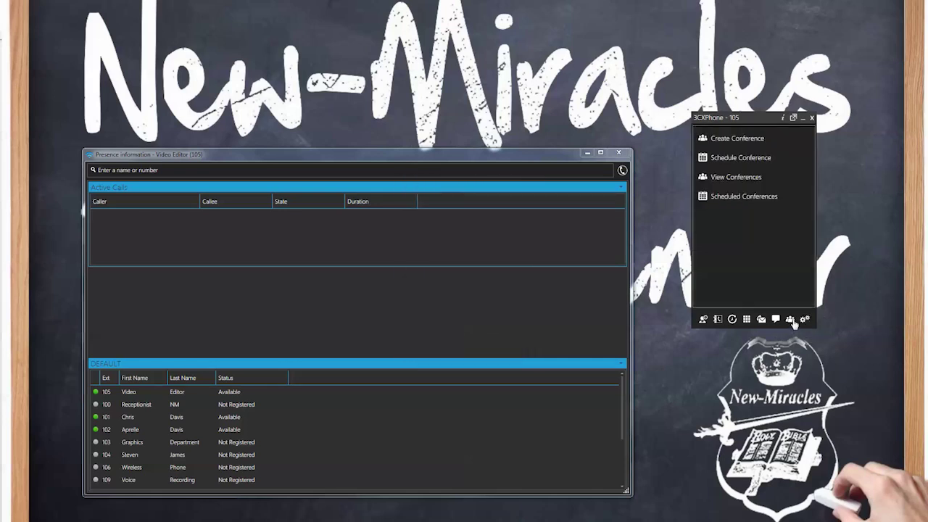
- Create a new conference and add an outside phone number as its participant
{"action": "left_click", "coordinate": [749, 141]}
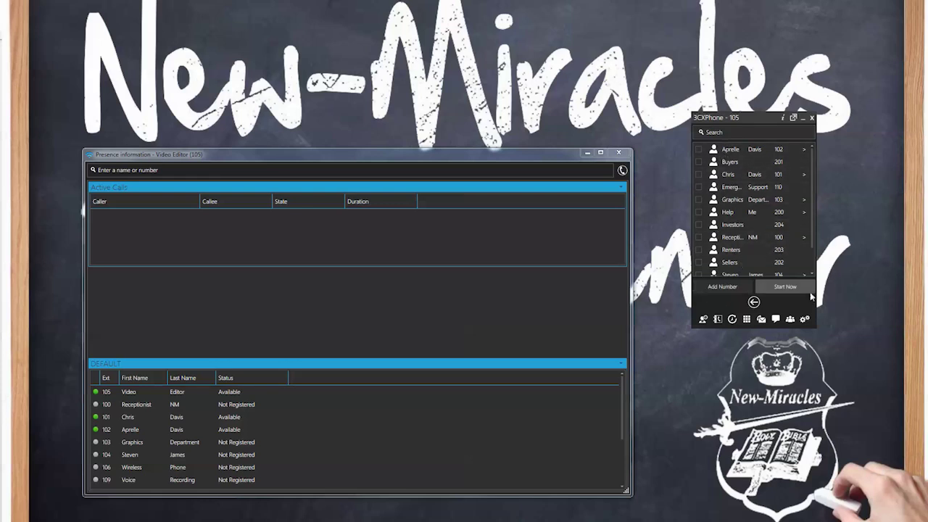
{"action": "left_click", "coordinate": [725, 287]}
{"action": "left_click", "coordinate": [730, 149]}
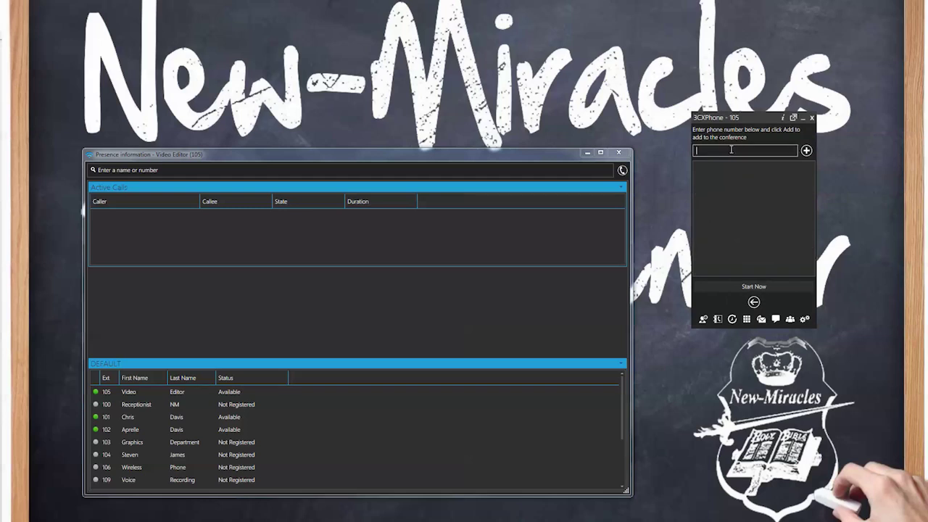
{"action": "type", "text": "803609990"}
{"action": "key", "text": "BackSpace"}
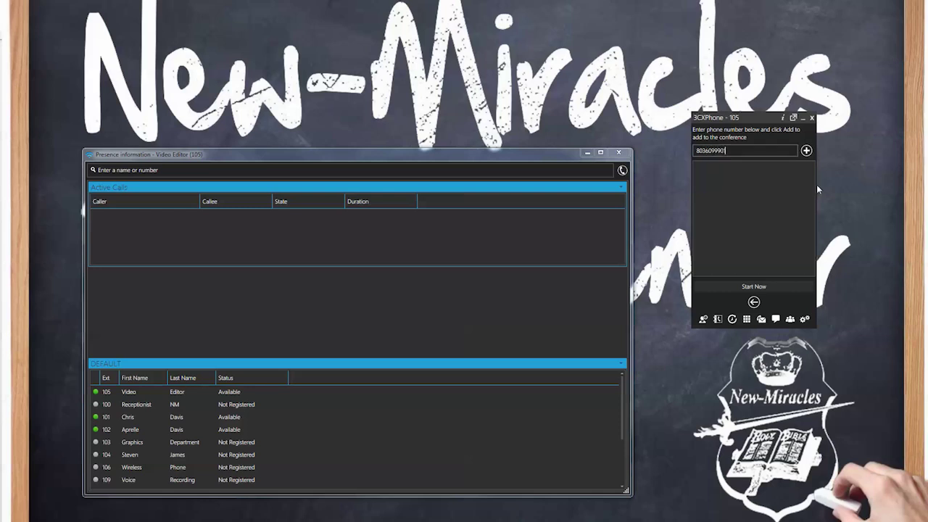
{"action": "left_click", "coordinate": [806, 151]}
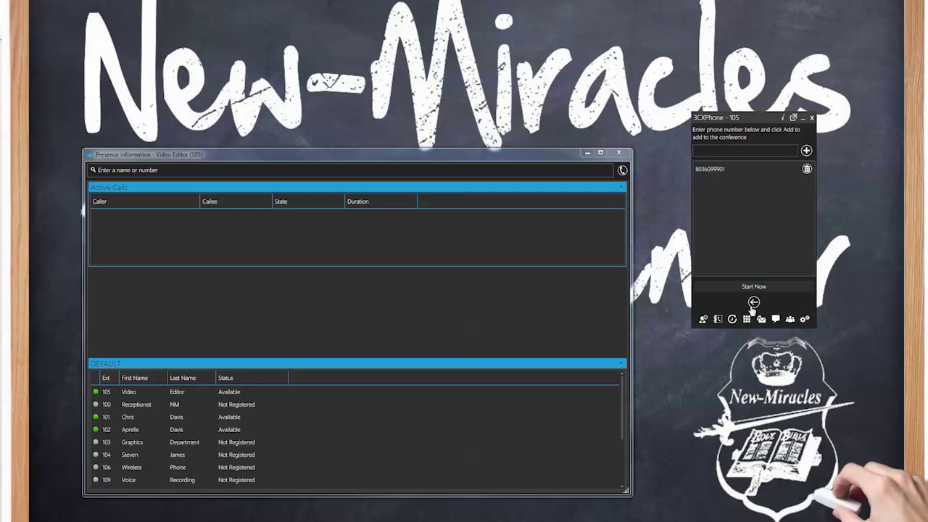
- Start the conference, mute then unmute the participant, and stop the conference
{"action": "left_click", "coordinate": [758, 287]}
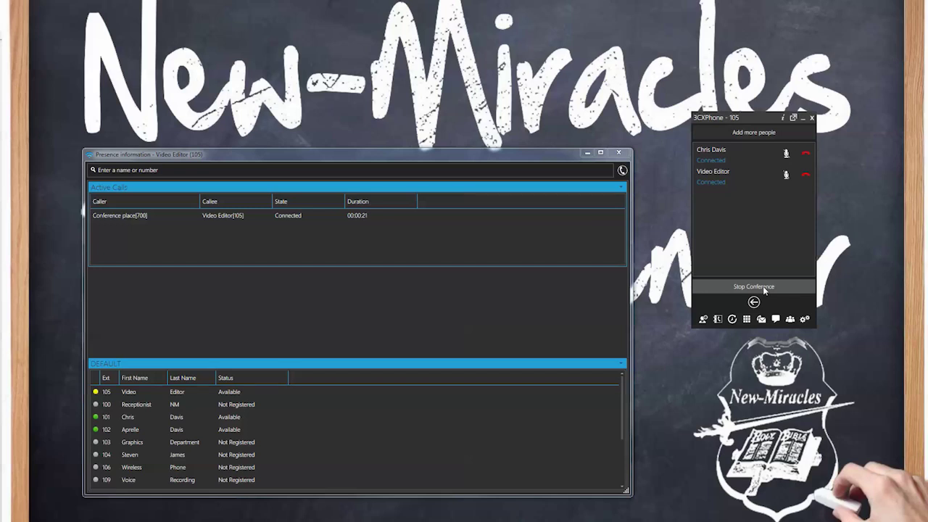
{"action": "left_click", "coordinate": [786, 156]}
{"action": "left_click", "coordinate": [789, 154]}
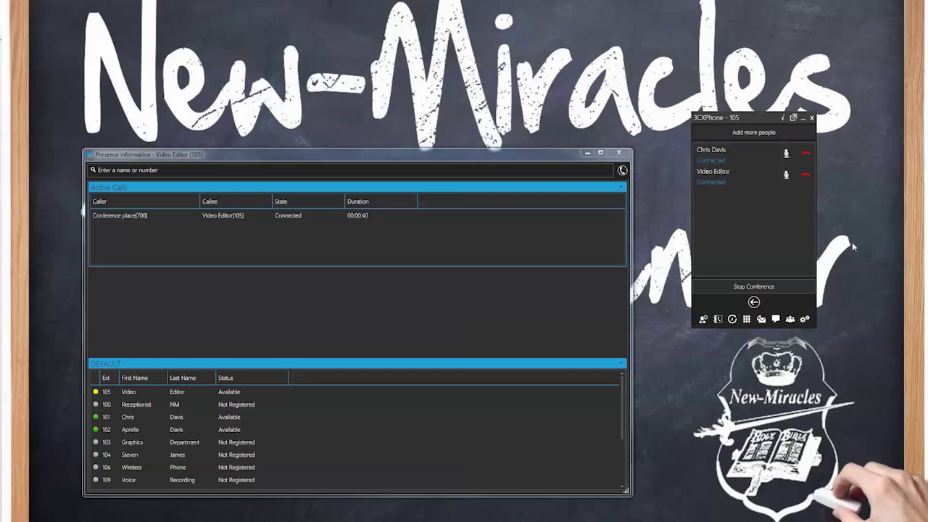
{"action": "left_click", "coordinate": [757, 288]}
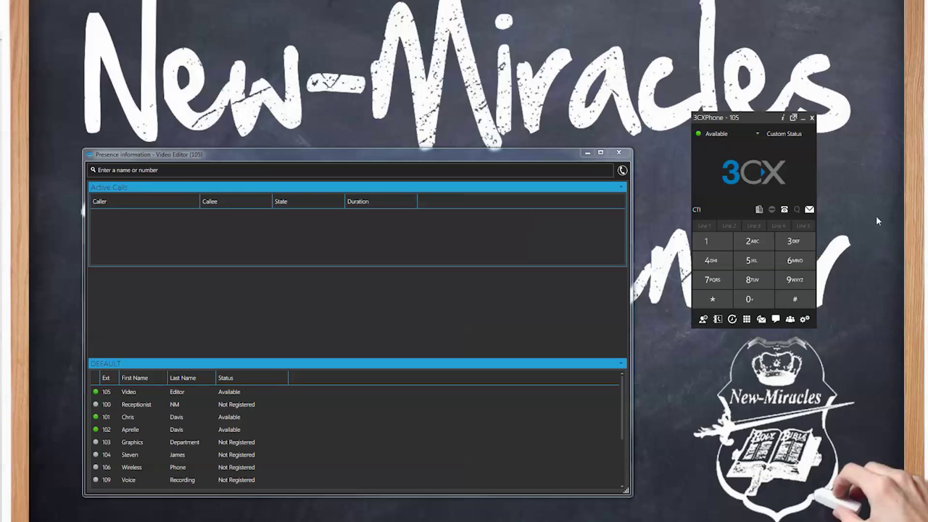
- Open the Settings page listing call forwarding, accounts, recordings, audio options, hot keys and themes
{"action": "left_click", "coordinate": [805, 321]}
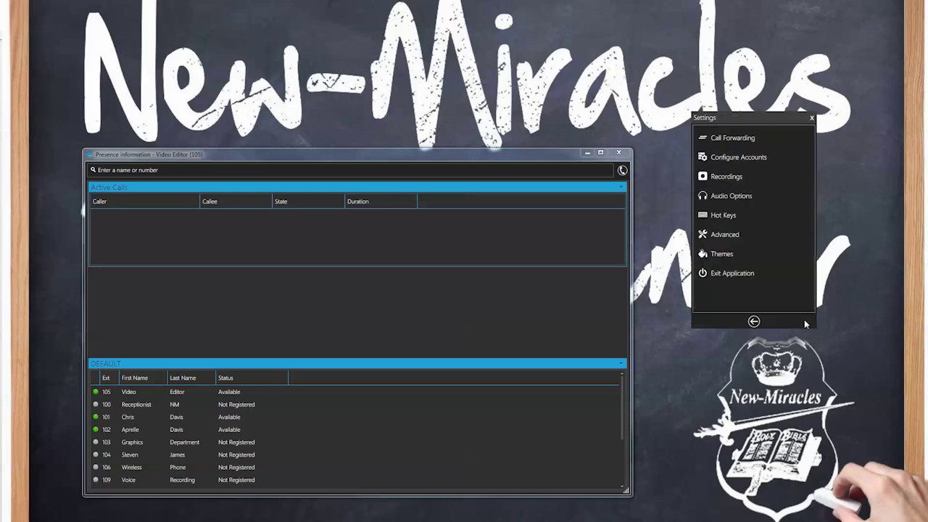
{"action": "left_click", "coordinate": [752, 321]}
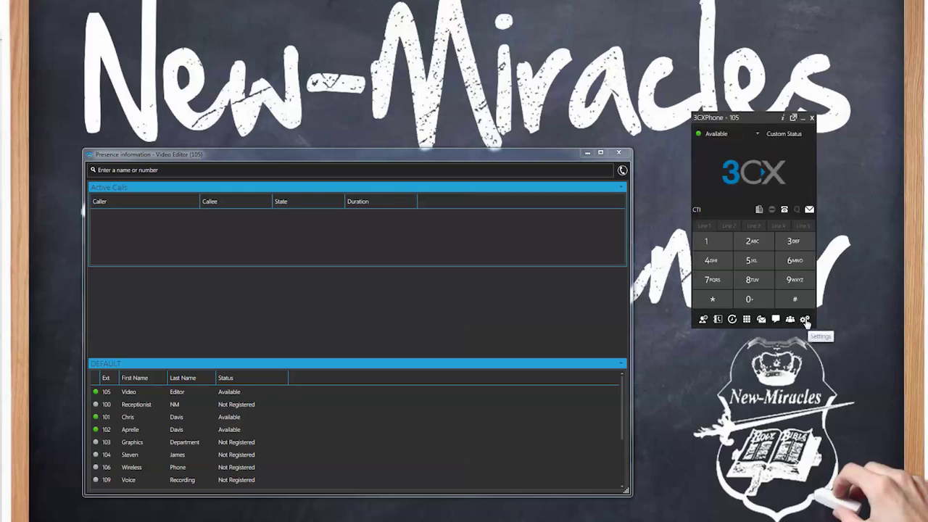
{"action": "left_click", "coordinate": [805, 320]}
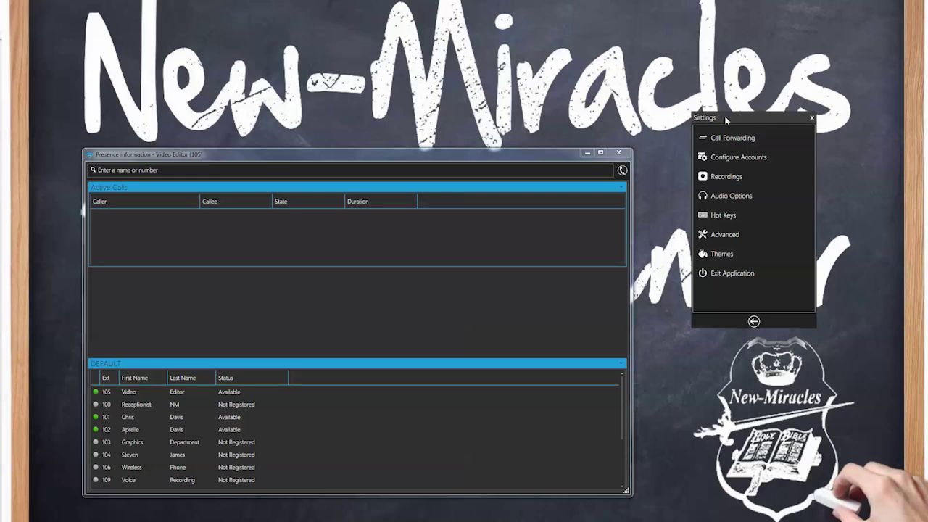
- In the Available profile, forward unanswered calls to extension 101 with Voice Mail turned off
{"action": "left_click", "coordinate": [745, 143]}
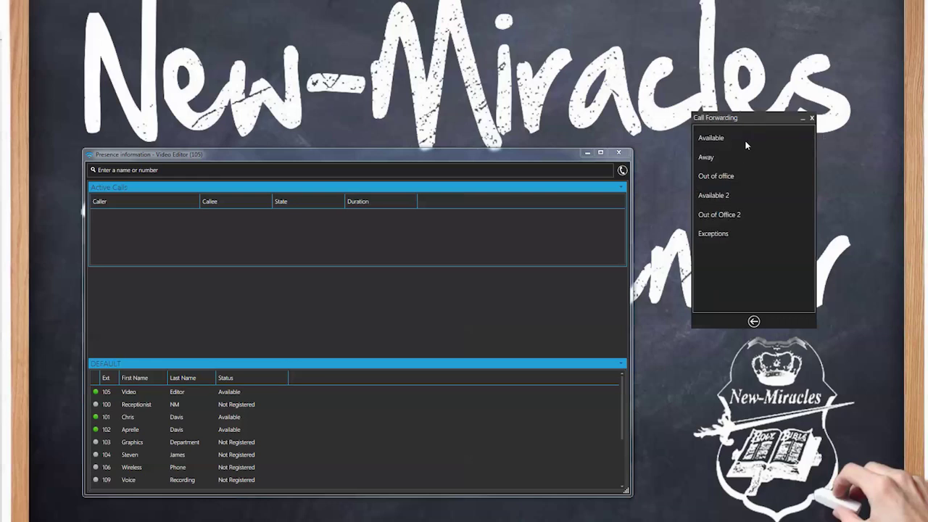
{"action": "left_click", "coordinate": [724, 140]}
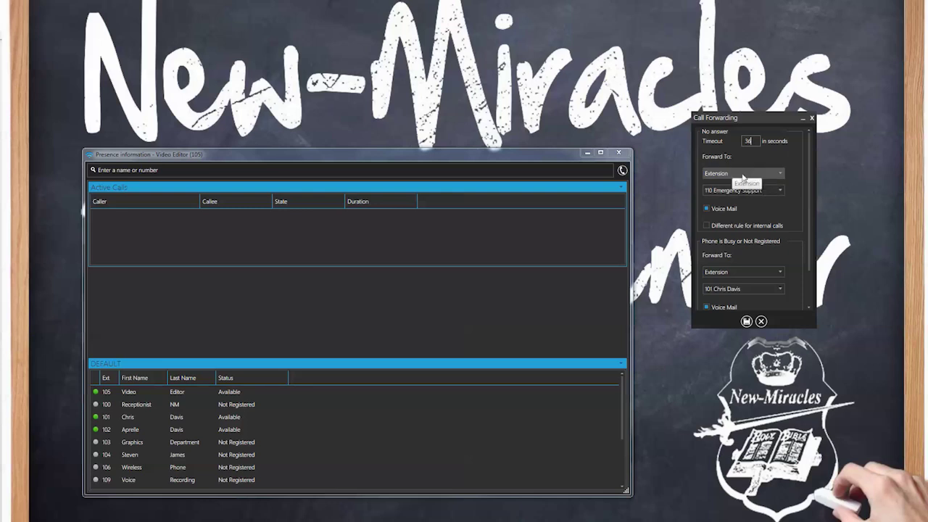
{"action": "left_click", "coordinate": [775, 193]}
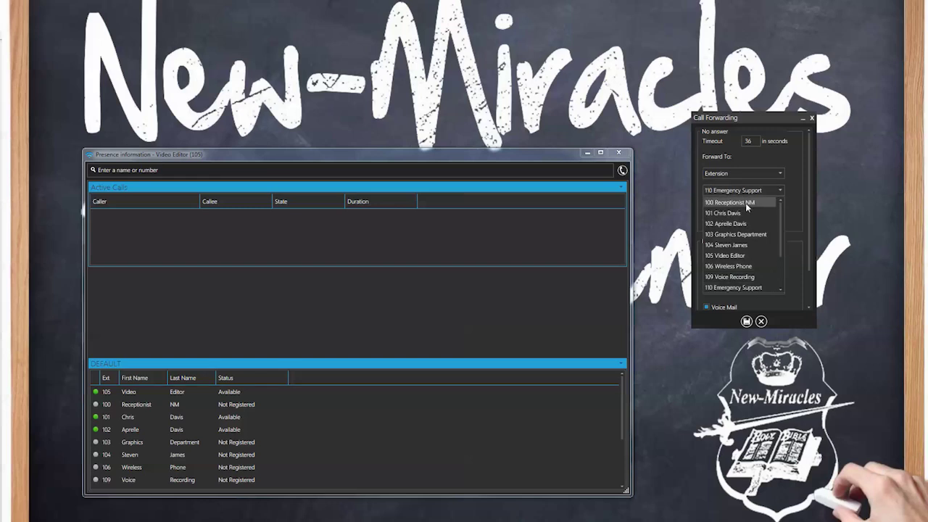
{"action": "left_click", "coordinate": [725, 213]}
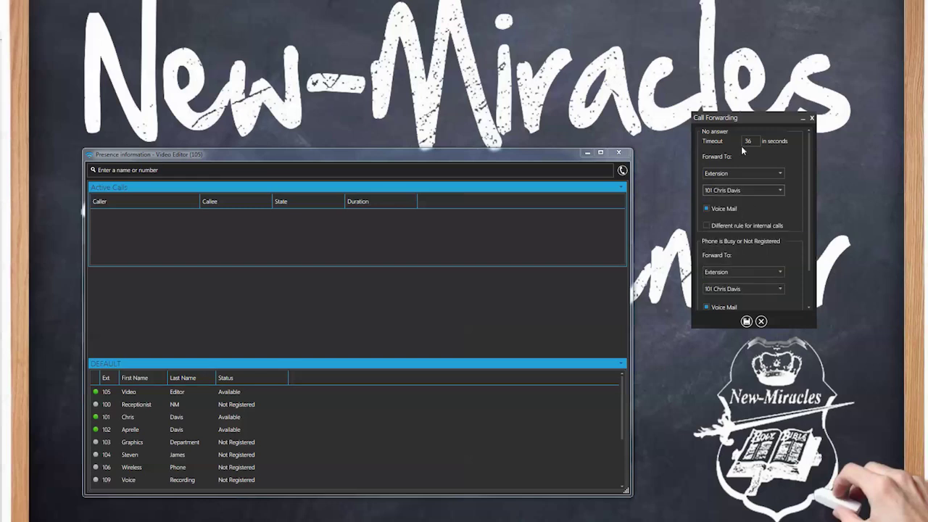
{"action": "left_click", "coordinate": [707, 209]}
- Enable Accept Multiple Calls and save the Available profile's forwarding settings
{"action": "double_click", "coordinate": [752, 140]}
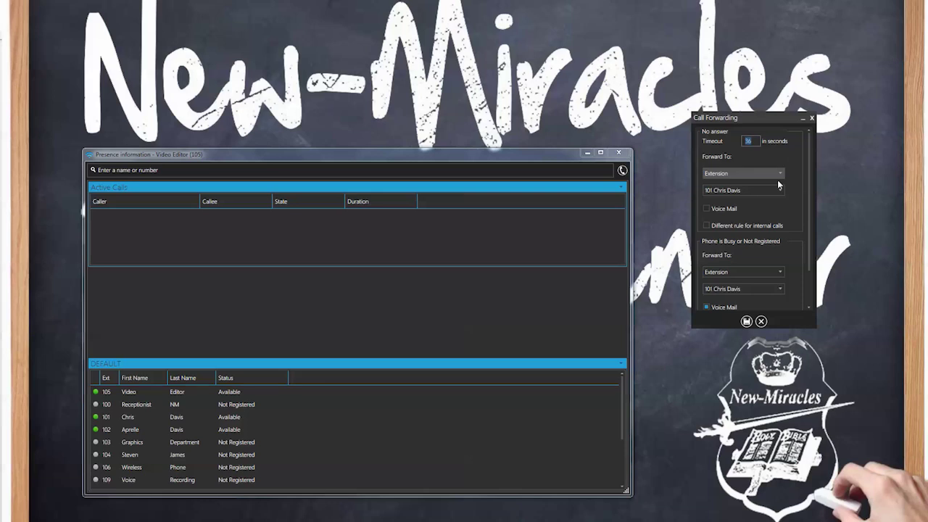
{"action": "scroll", "coordinate": [765, 261], "scroll_direction": "down", "scroll_amount": 1}
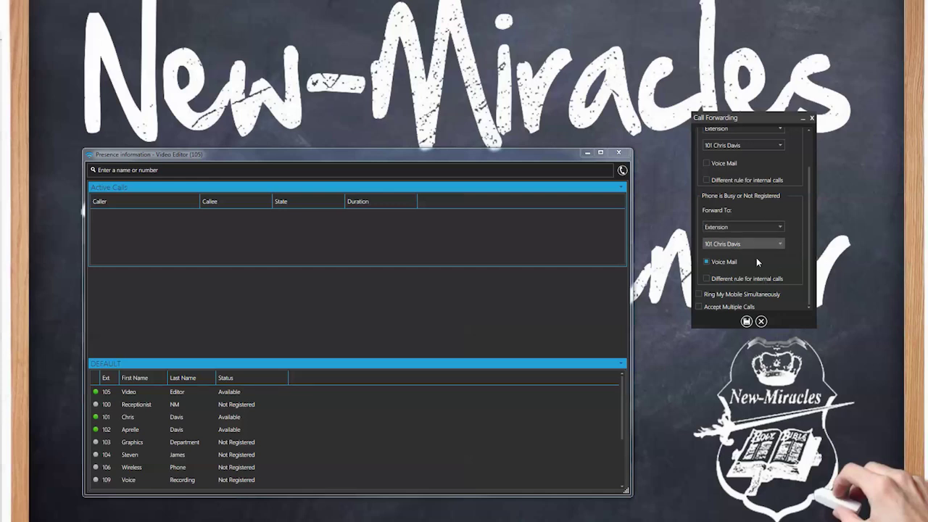
{"action": "left_click", "coordinate": [698, 308]}
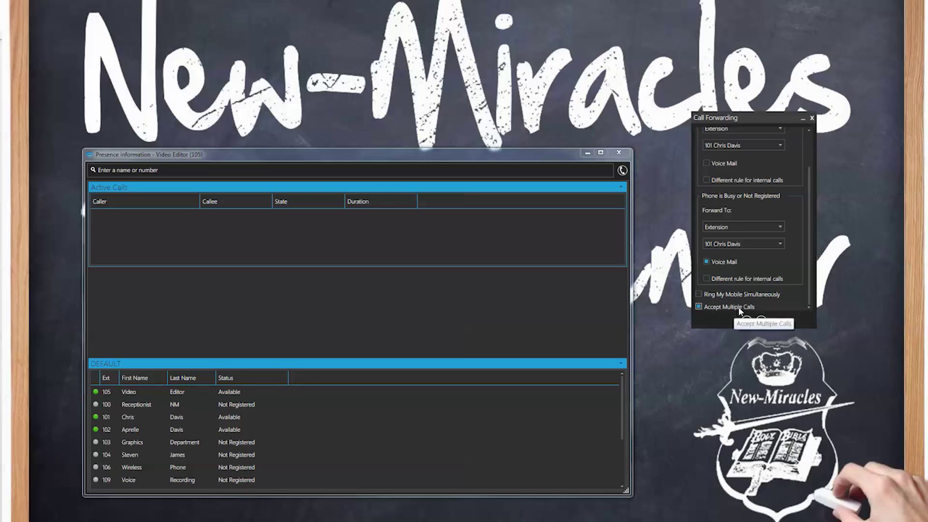
{"action": "left_click", "coordinate": [746, 322]}
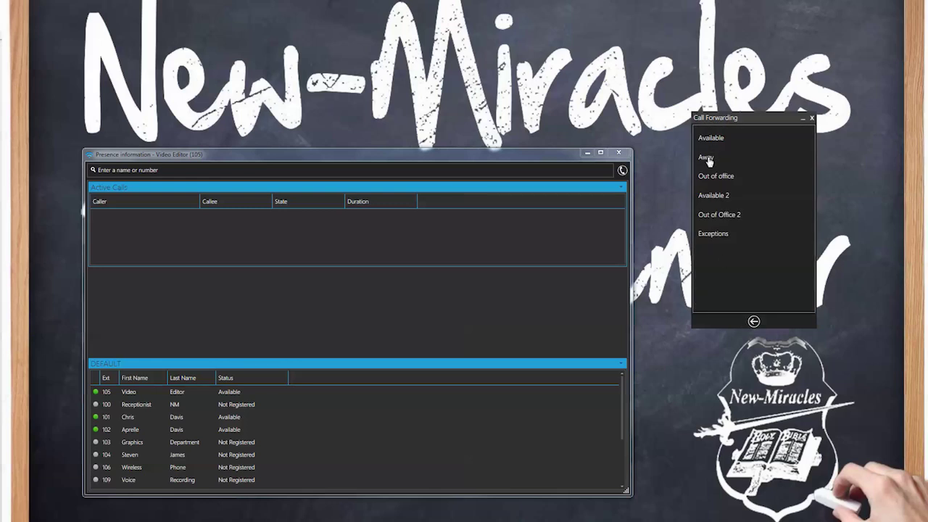
- Review the Away profile's forwarding rules, then return to the profile list
{"action": "left_click", "coordinate": [705, 157]}
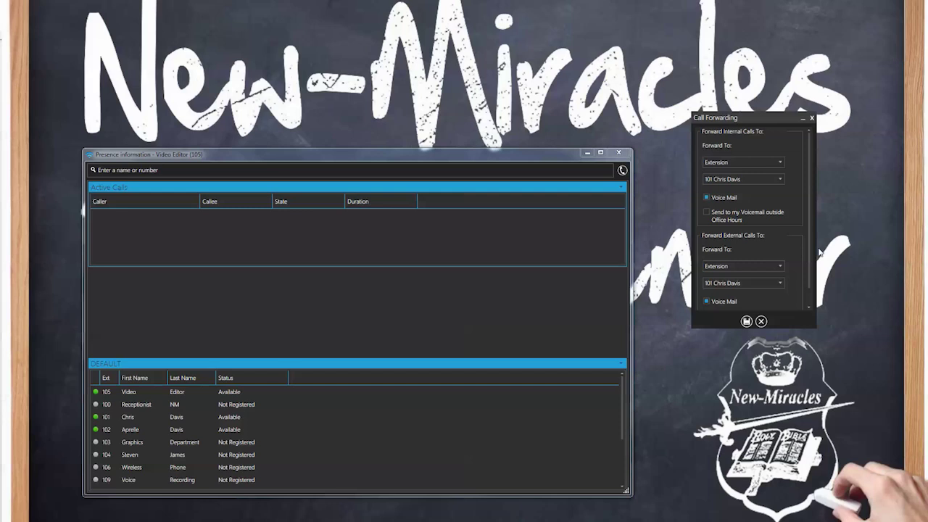
{"action": "scroll", "coordinate": [806, 305], "scroll_direction": "down", "scroll_amount": 1}
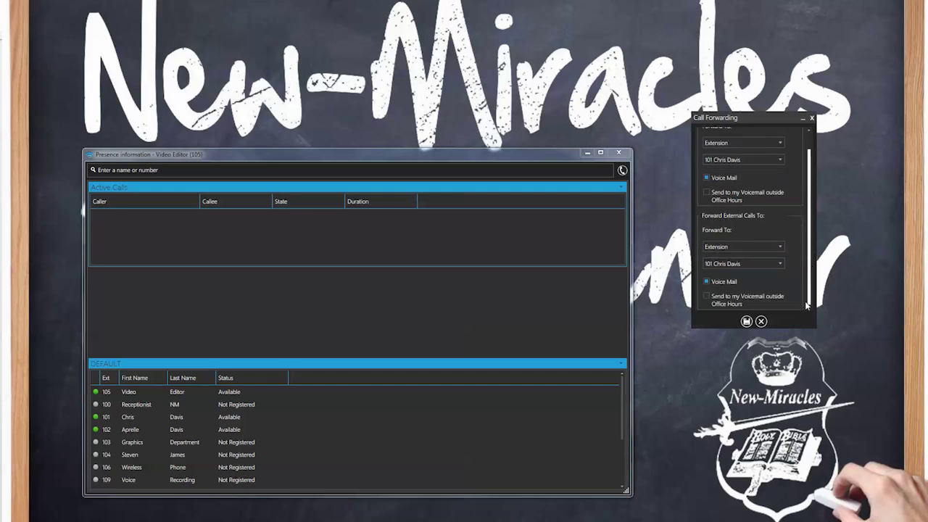
{"action": "left_click", "coordinate": [760, 321]}
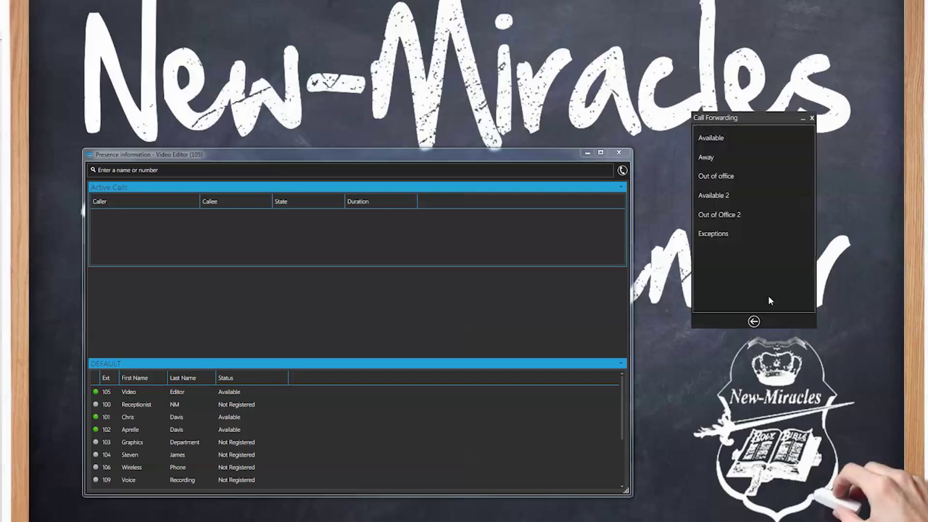
- Confirm Available still forwards unanswered calls to extension 101, save, and return to Settings
{"action": "left_click", "coordinate": [711, 140]}
{"action": "scroll", "coordinate": [791, 202], "scroll_direction": "up", "scroll_amount": 1}
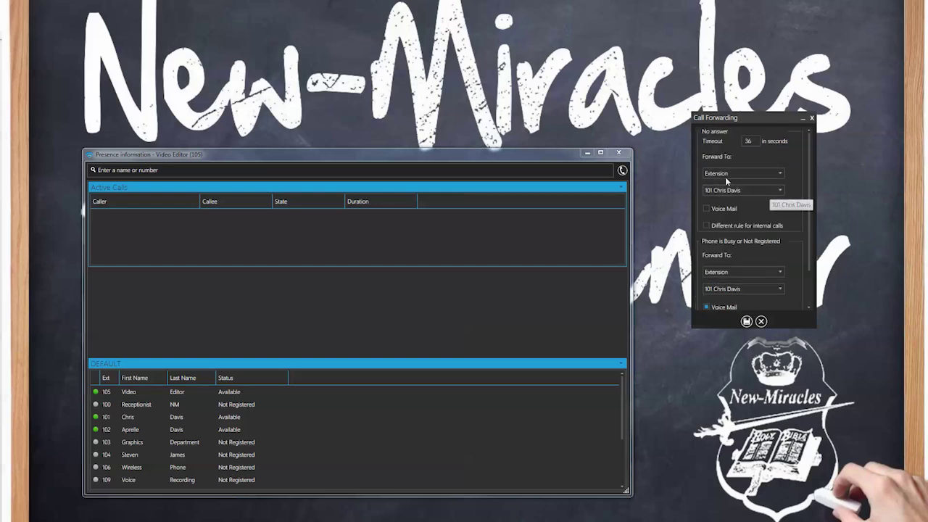
{"action": "left_click", "coordinate": [746, 191]}
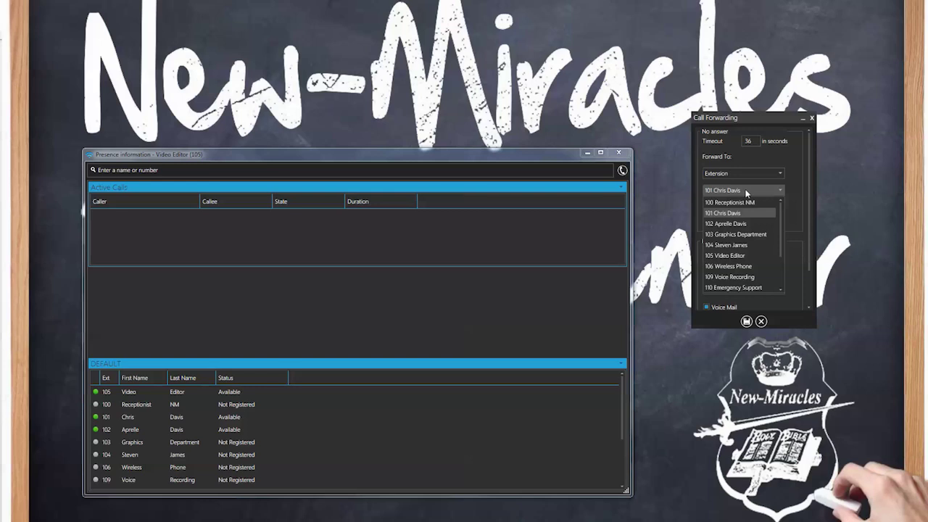
{"action": "left_click", "coordinate": [743, 213]}
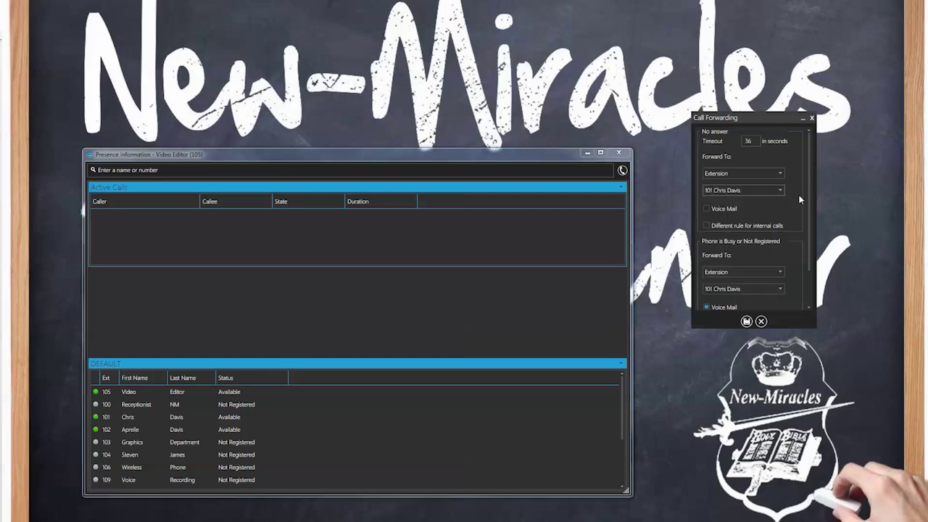
{"action": "scroll", "coordinate": [797, 247], "scroll_direction": "down", "scroll_amount": 2}
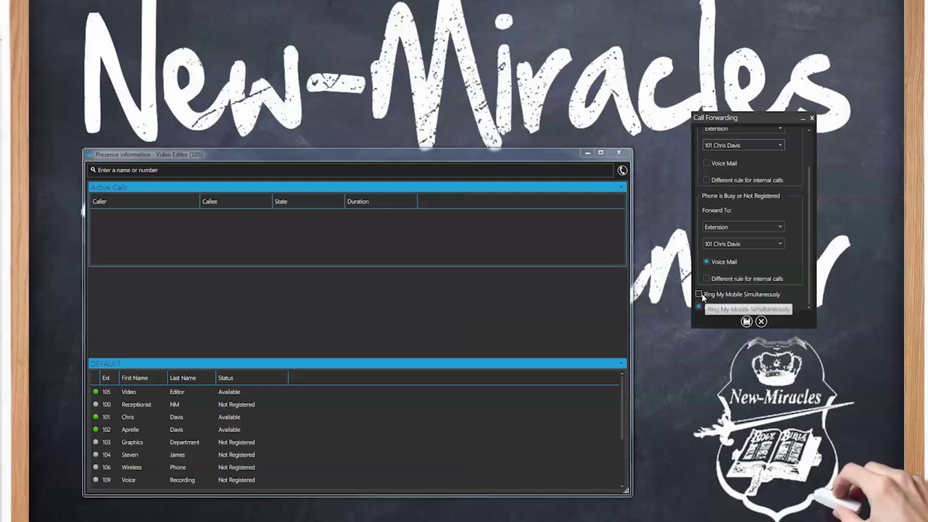
{"action": "left_click", "coordinate": [746, 321]}
{"action": "left_click", "coordinate": [754, 321]}
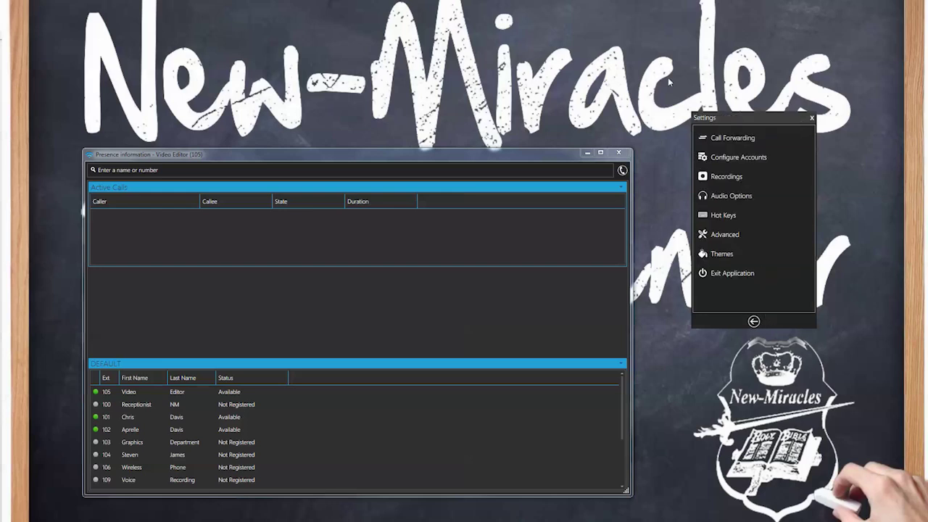
{"action": "left_click", "coordinate": [736, 157]}
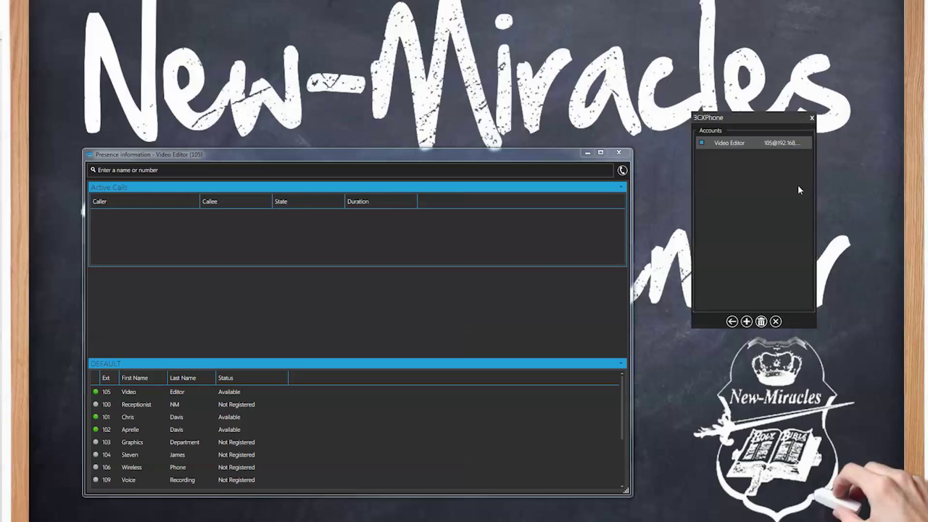
{"action": "double_click", "coordinate": [736, 143]}
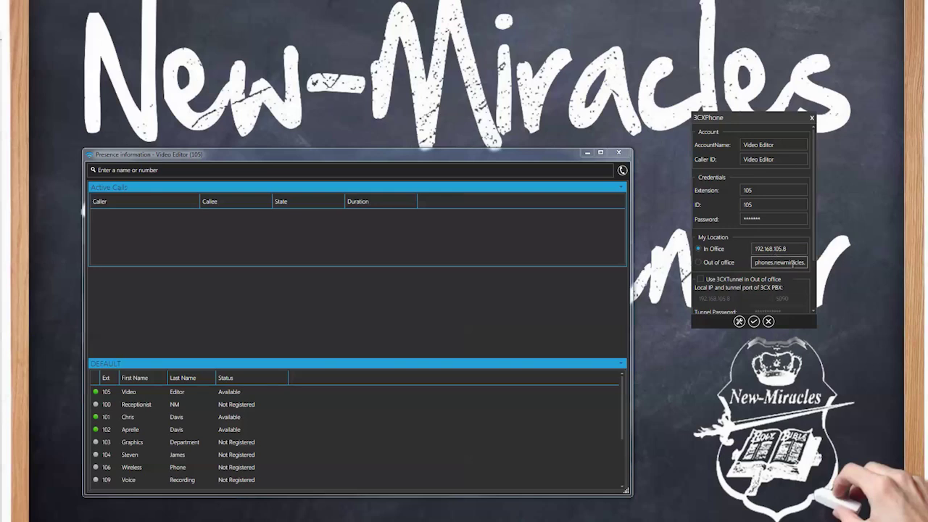
{"action": "scroll", "coordinate": [770, 241], "scroll_direction": "down", "scroll_amount": 3}
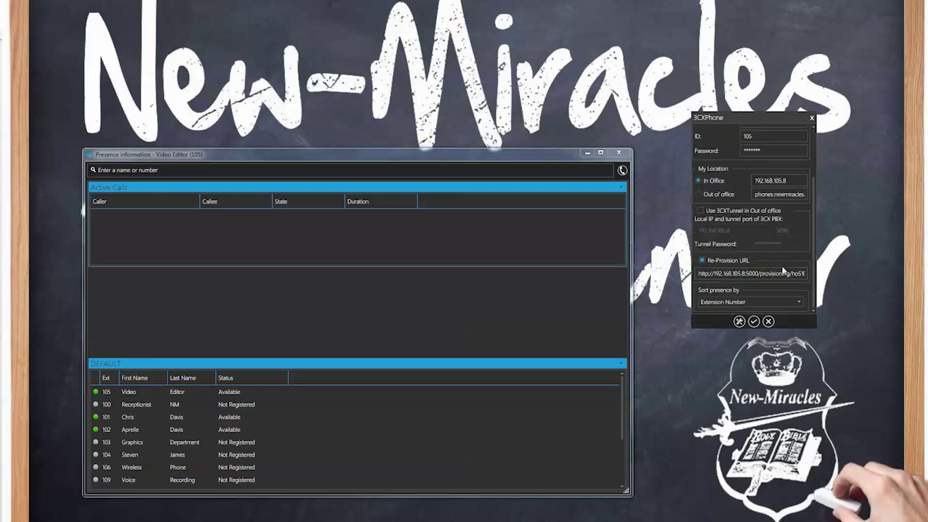
{"action": "left_click", "coordinate": [768, 321]}
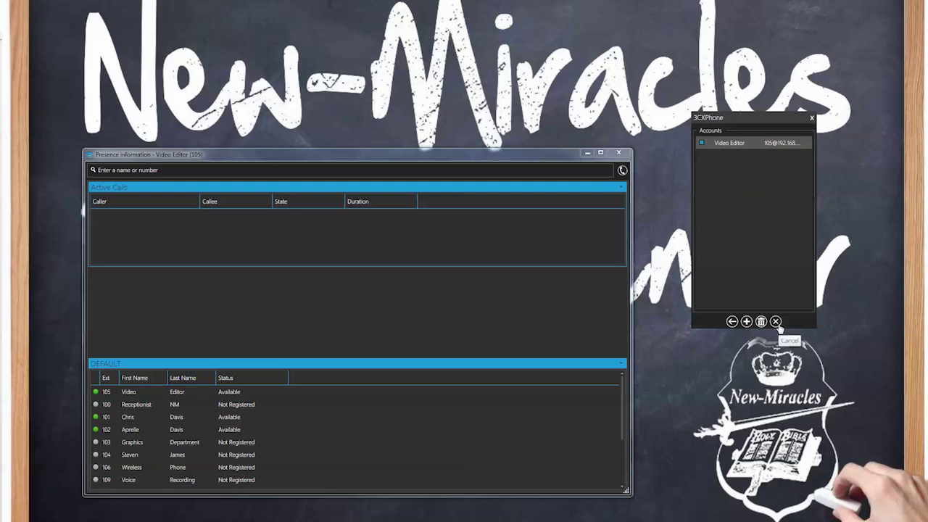
{"action": "left_click", "coordinate": [774, 321]}
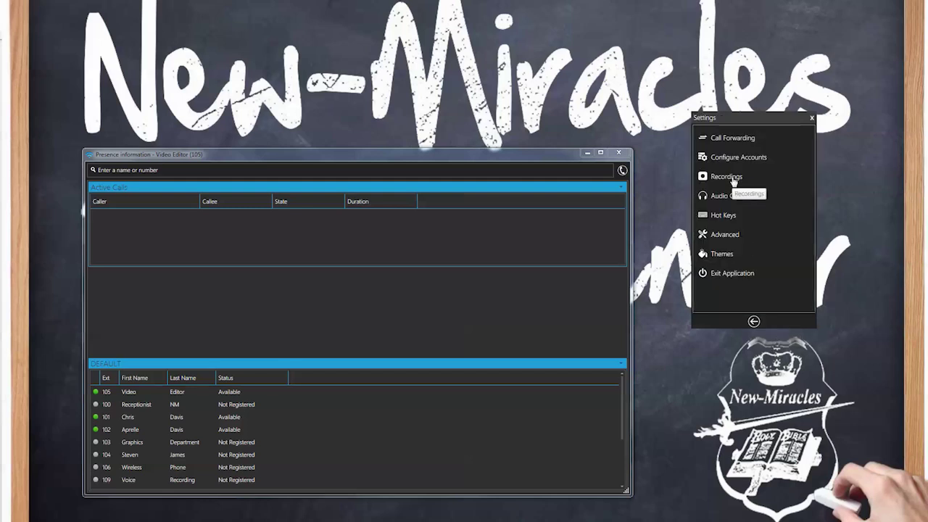